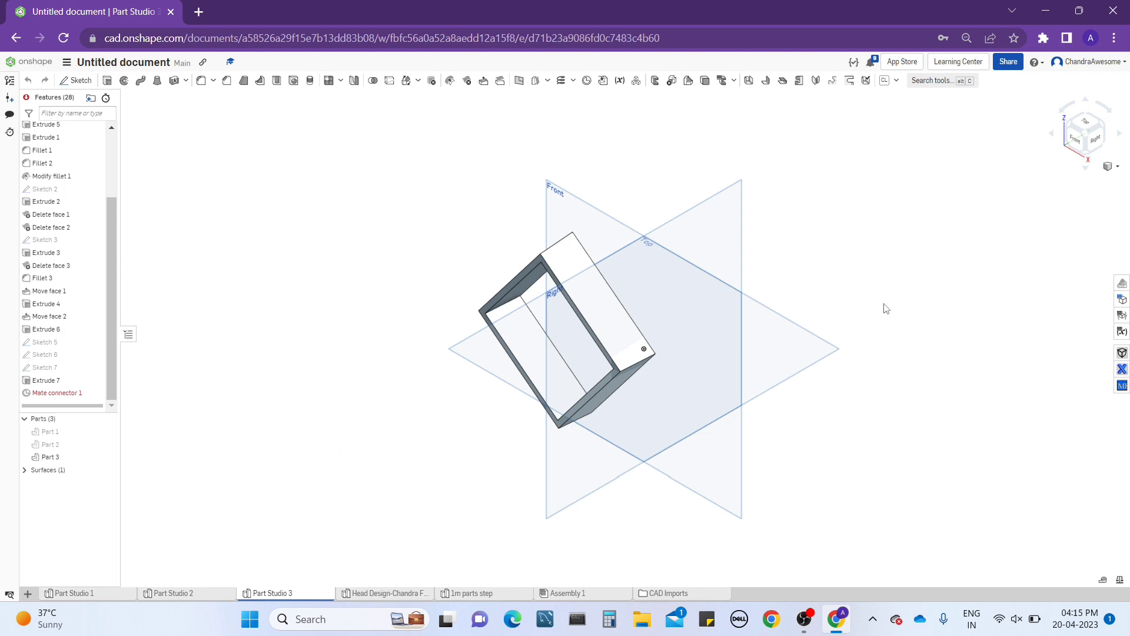
# Delete the Mate connector 1 and Extrude 7 features from the part studio.
pyautogui.rightClick(77, 399)
pyautogui.click(110, 486)
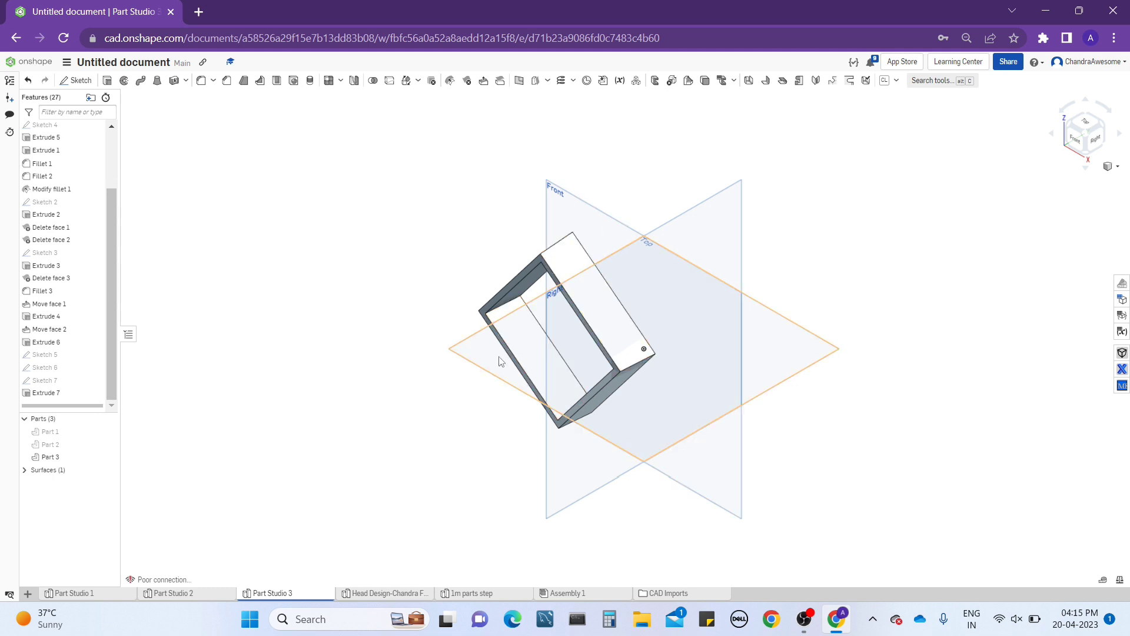
pyautogui.scroll(3, 503, 318)
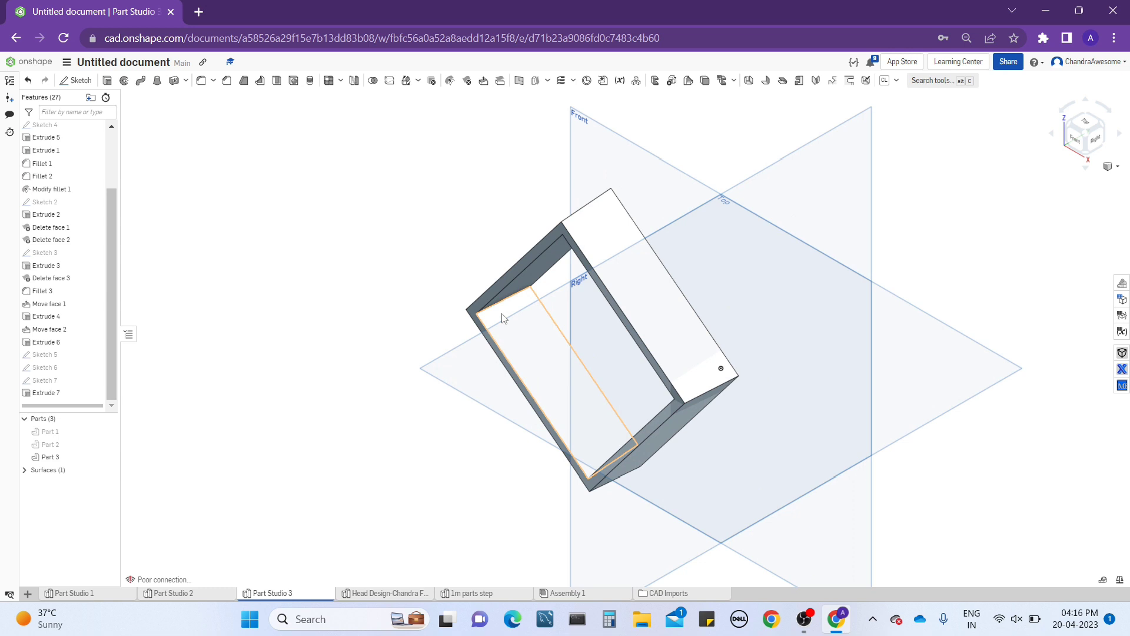
pyautogui.moveTo(439, 280); pyautogui.dragTo(465, 213, button='right')
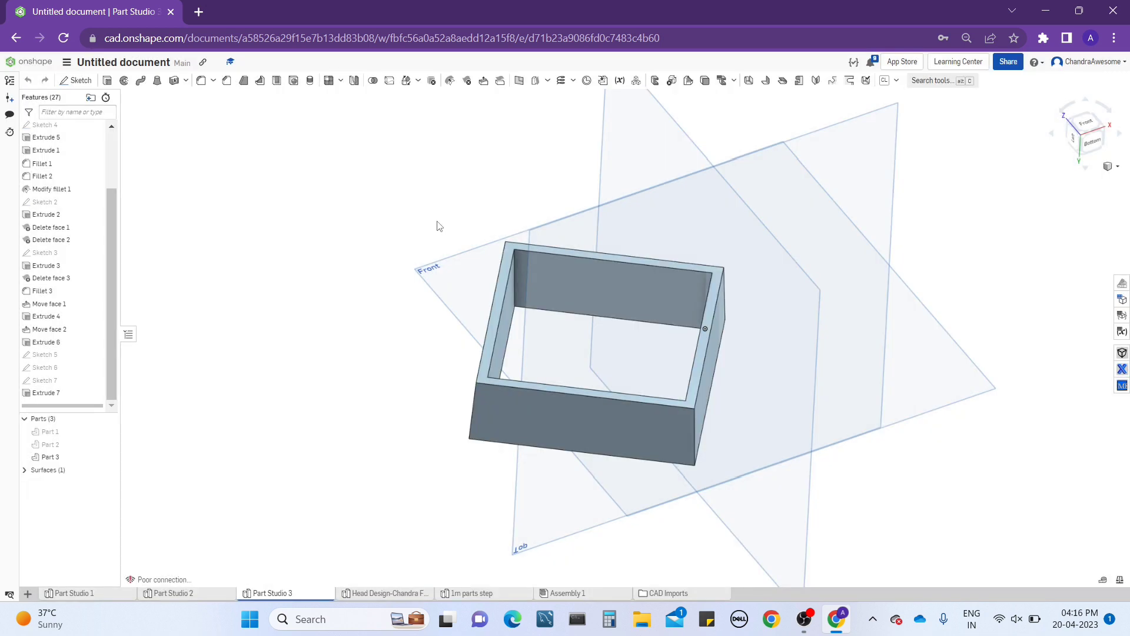
pyautogui.scroll(3, 381, 335)
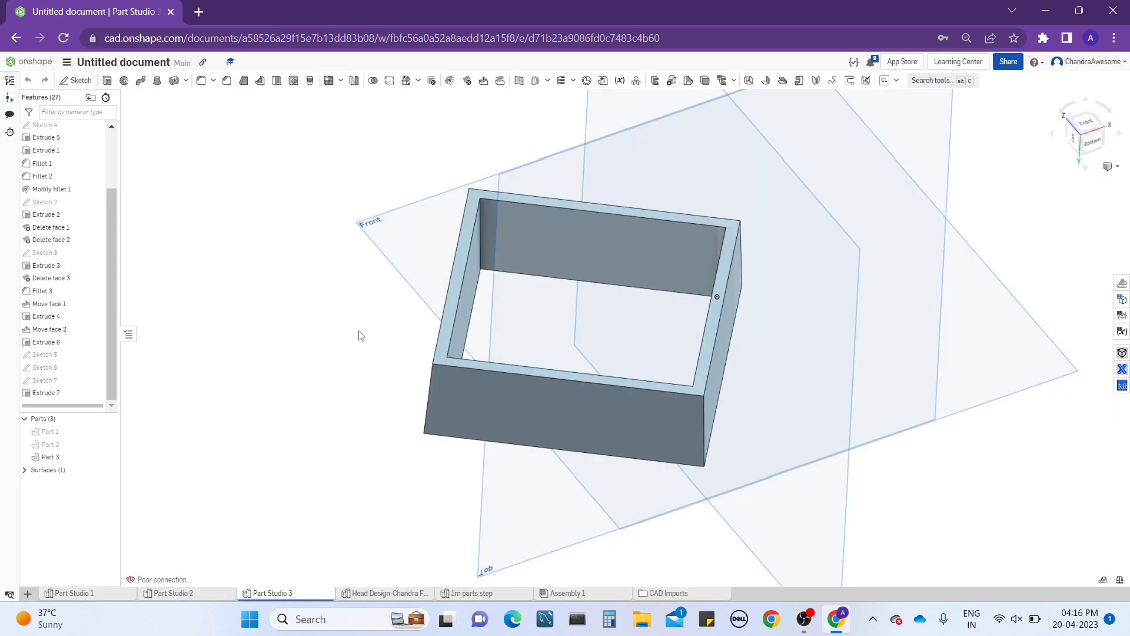
pyautogui.rightClick(81, 393)
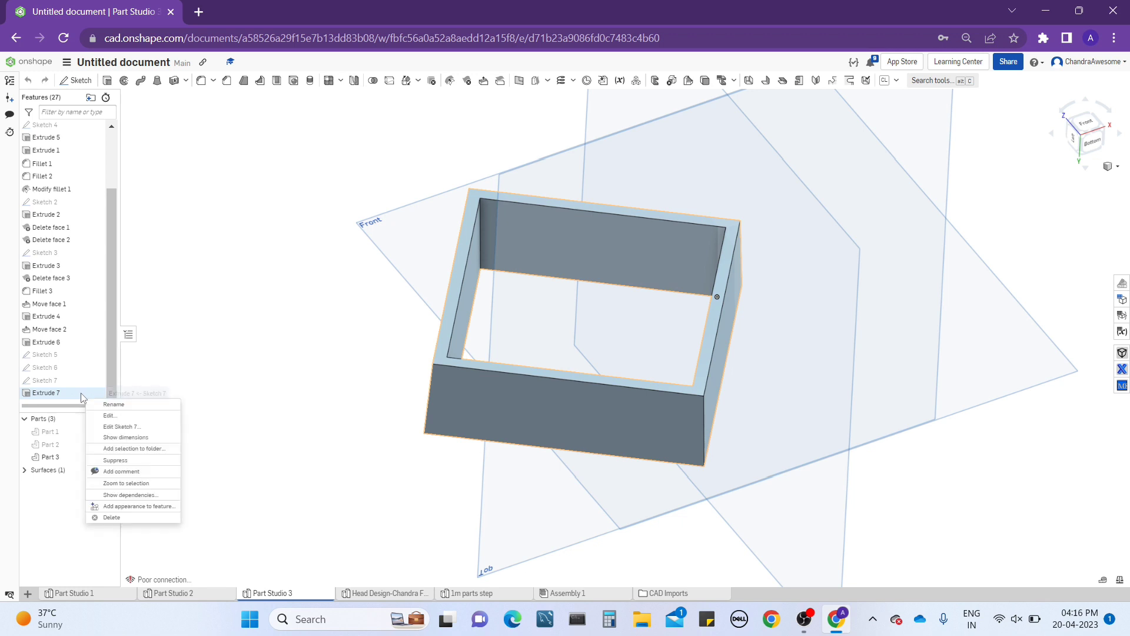
pyautogui.click(131, 517)
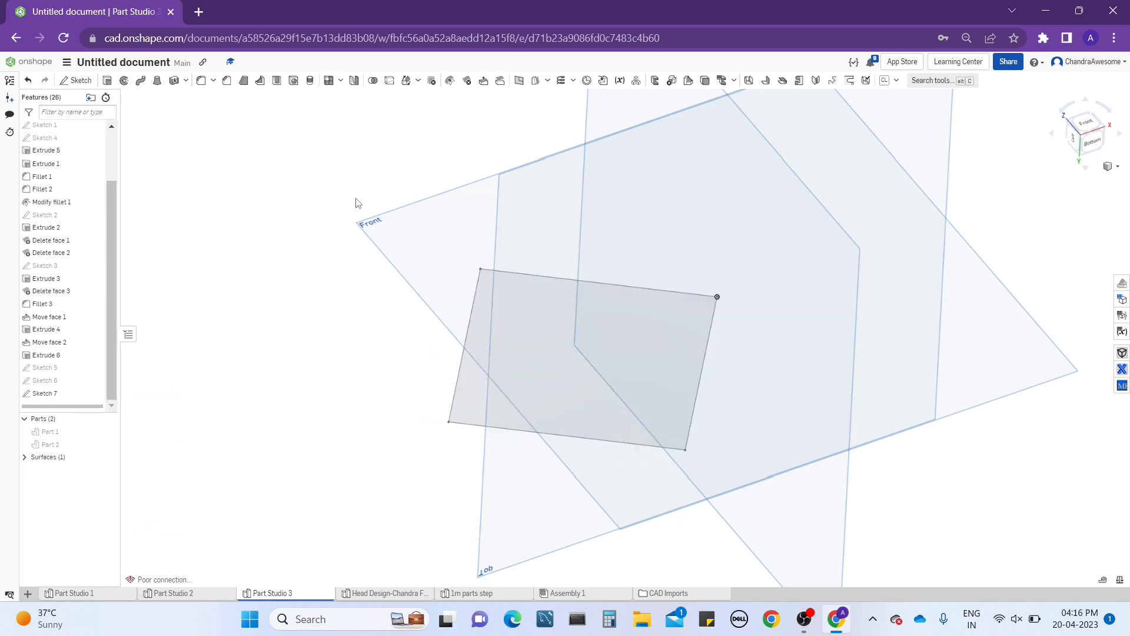
# Extrude the Sketch 7 region as a new thin body, 0.25 in thick and 1 in deep, with a 3-degree draft.
pyautogui.moveTo(442, 364); pyautogui.dragTo(393, 343, button='middle')
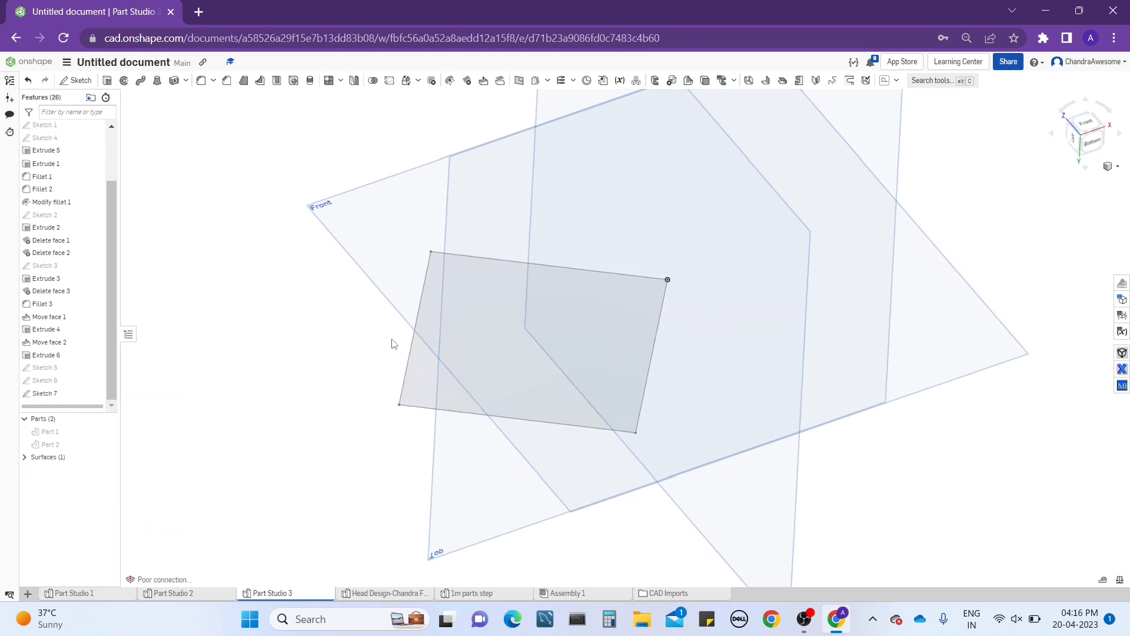
pyautogui.click(108, 80)
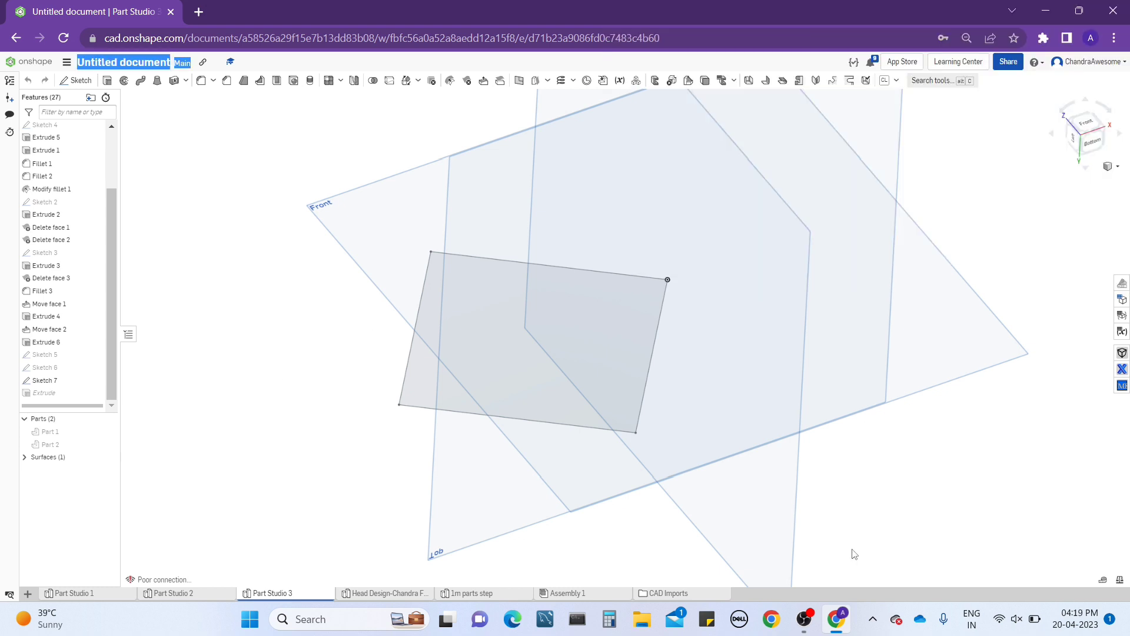
pyautogui.click(107, 80)
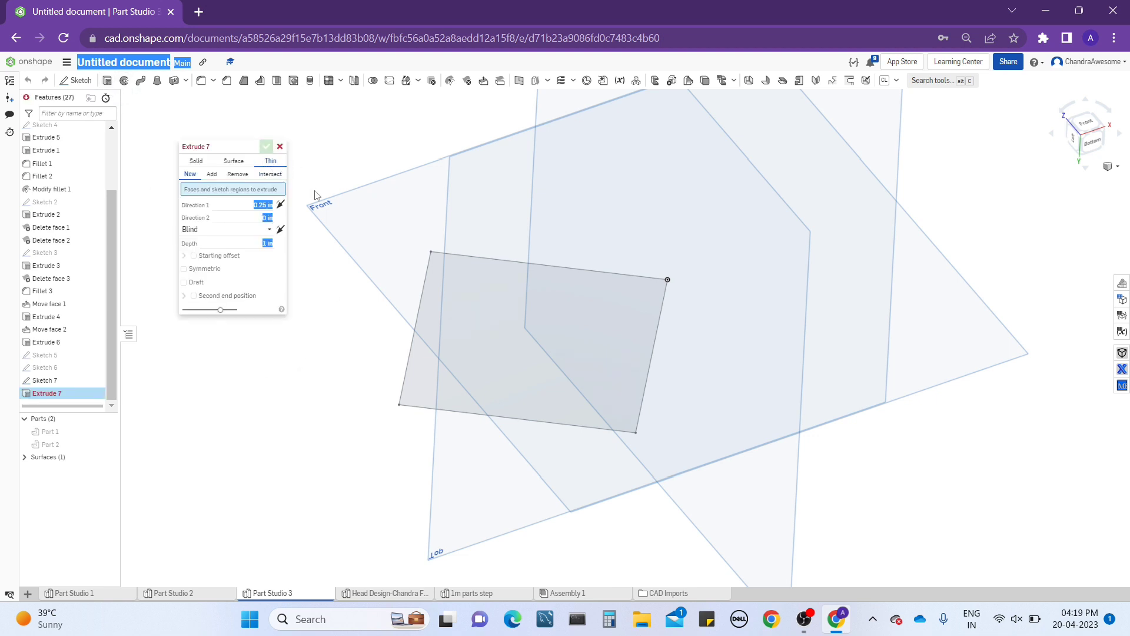
pyautogui.click(436, 316)
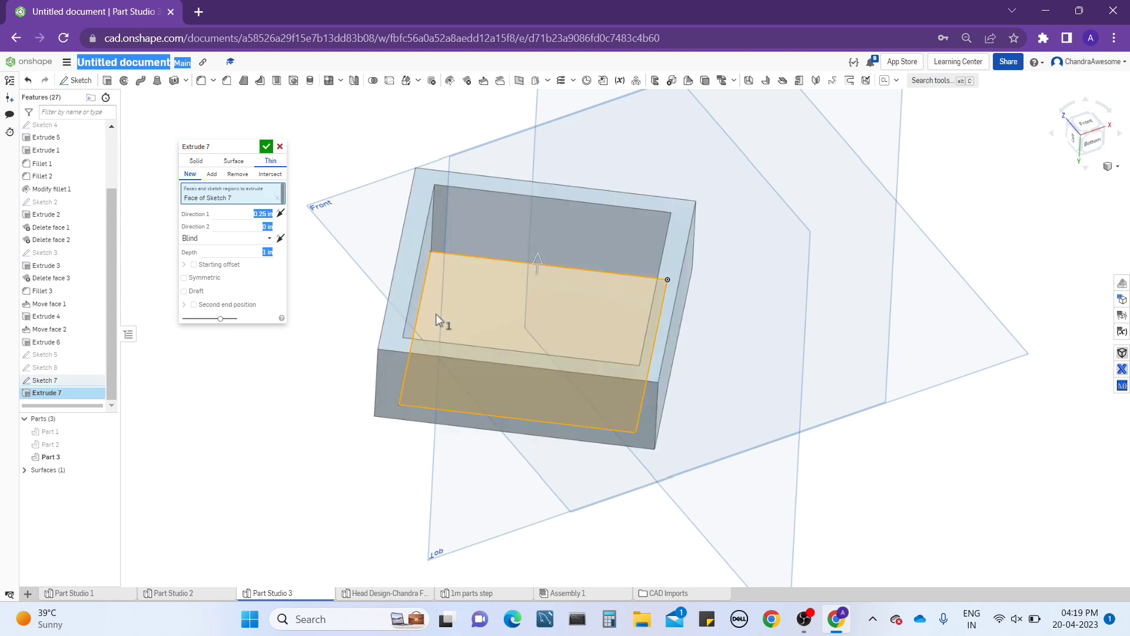
pyautogui.moveTo(435, 313)
pyautogui.mouseDown(button='right')
pyautogui.moveTo(457, 281)
pyautogui.moveTo(397, 253)
pyautogui.moveTo(438, 262)
pyautogui.moveTo(405, 280)
pyautogui.mouseUp(button='right')
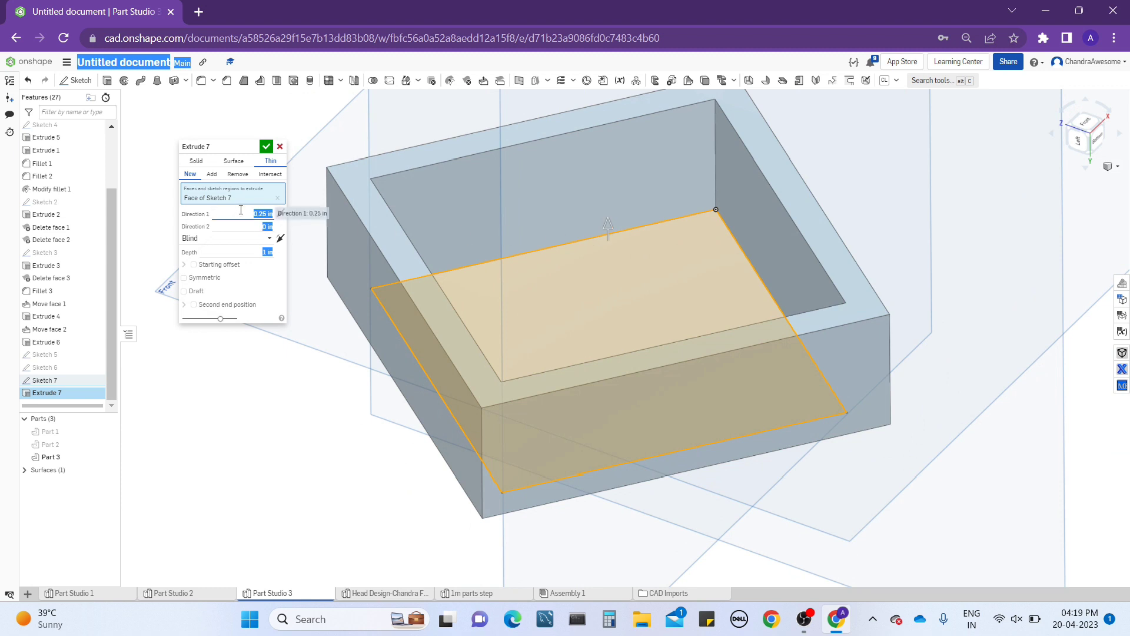
pyautogui.scroll(-5, 302, 404)
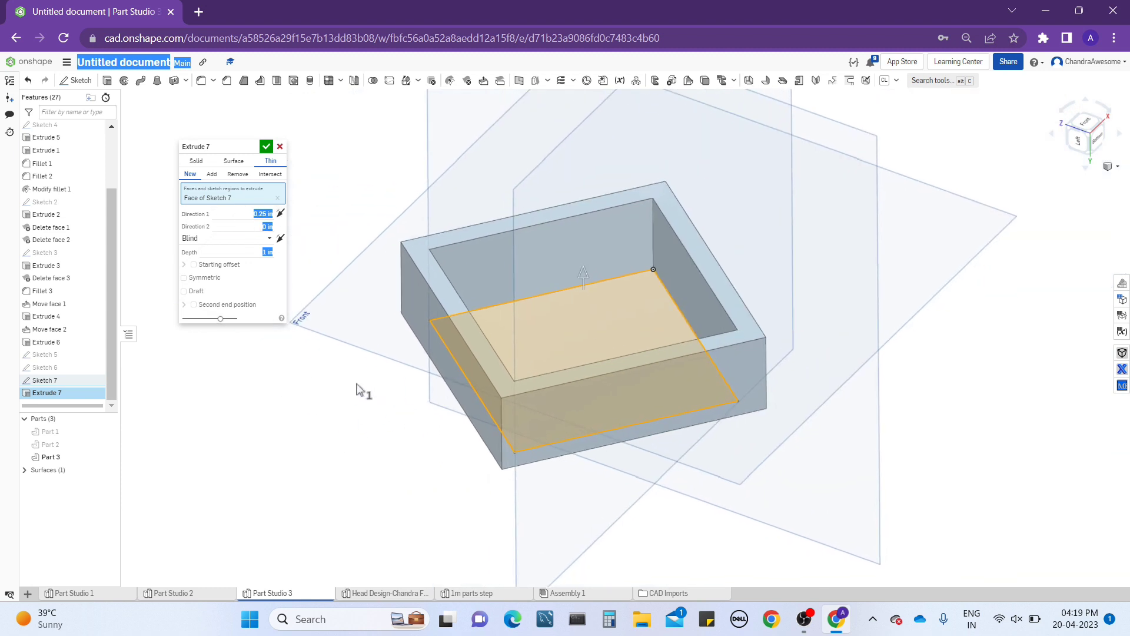
pyautogui.click(200, 293)
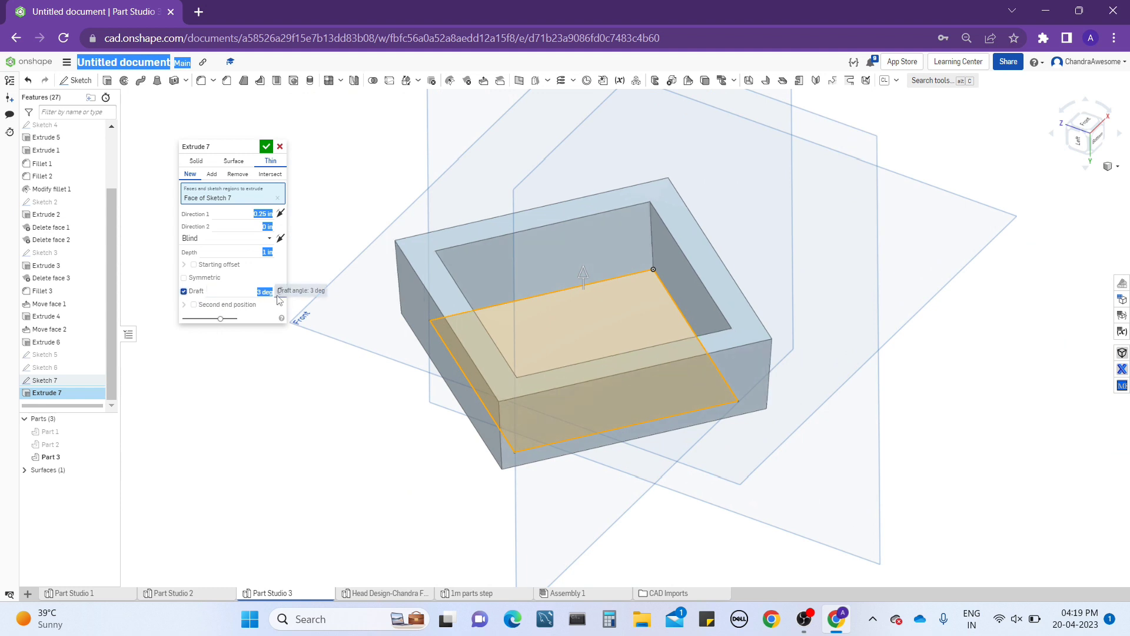
pyautogui.click(266, 146)
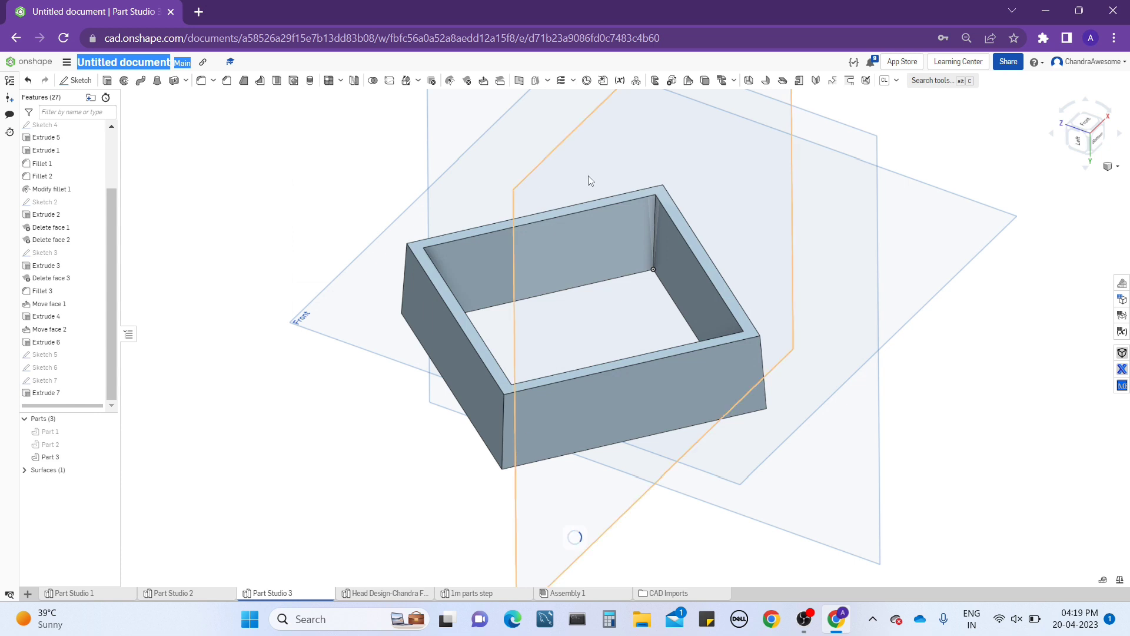
# Place an on-entity mate connector at an inner corner of the thin frame's rim face.
pyautogui.scroll(3, 516, 256)
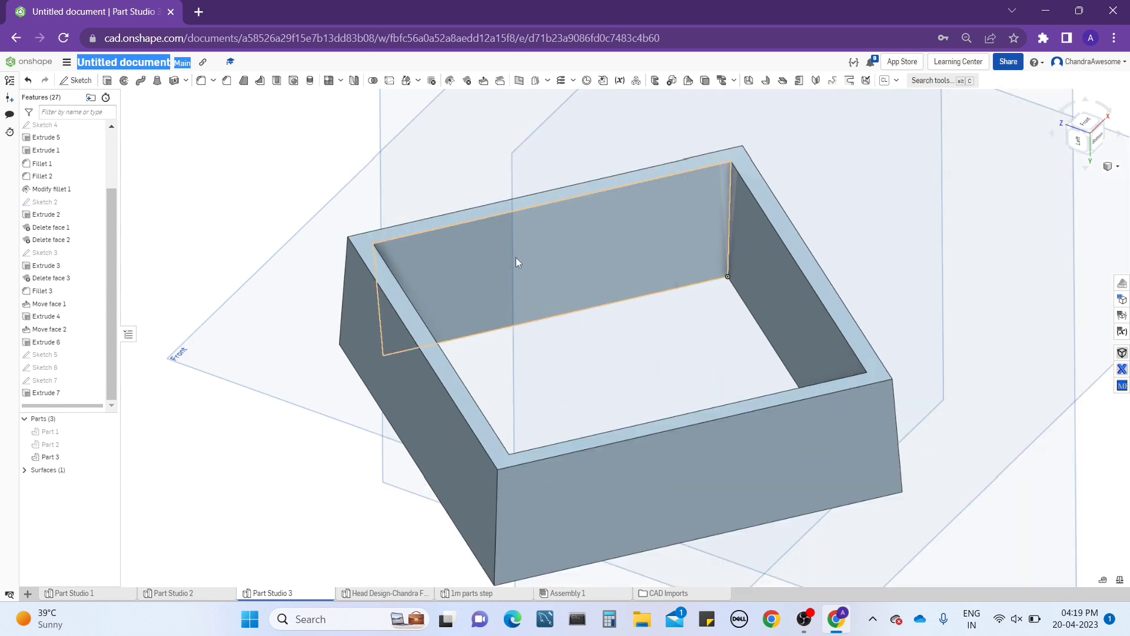
pyautogui.moveTo(520, 263); pyautogui.dragTo(496, 225, button='middle')
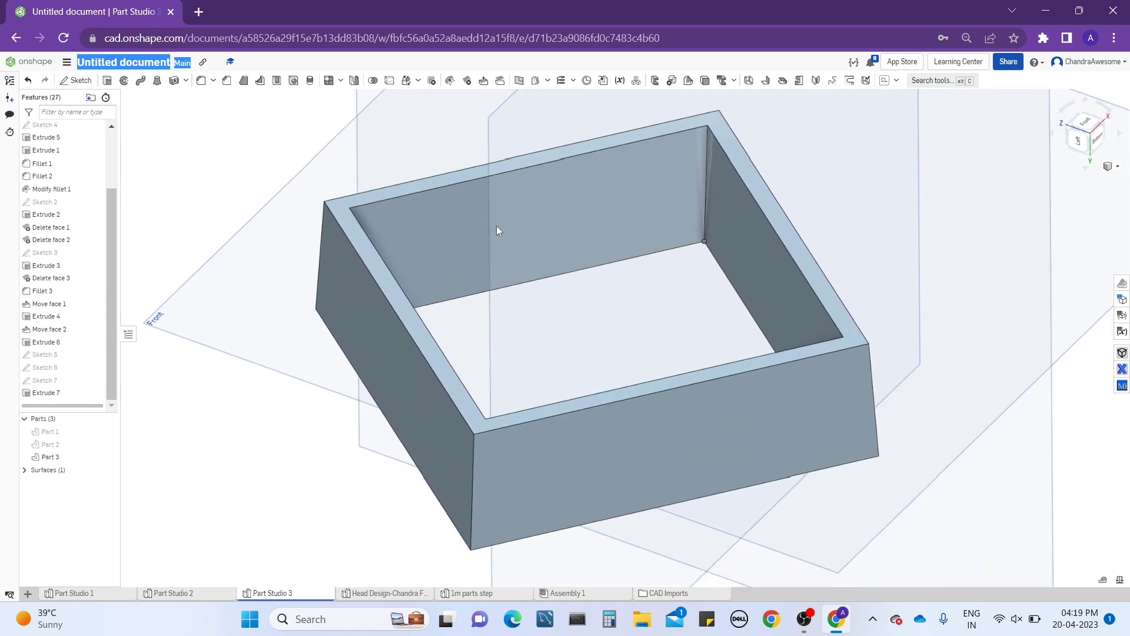
pyautogui.click(587, 81)
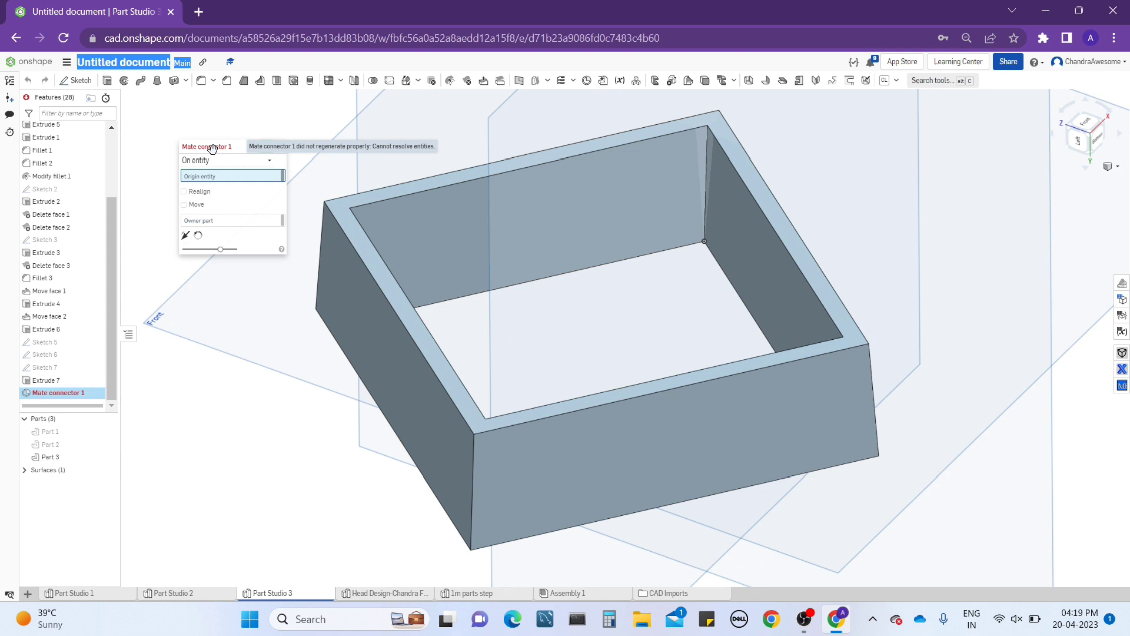
pyautogui.moveTo(215, 148); pyautogui.dragTo(204, 137)
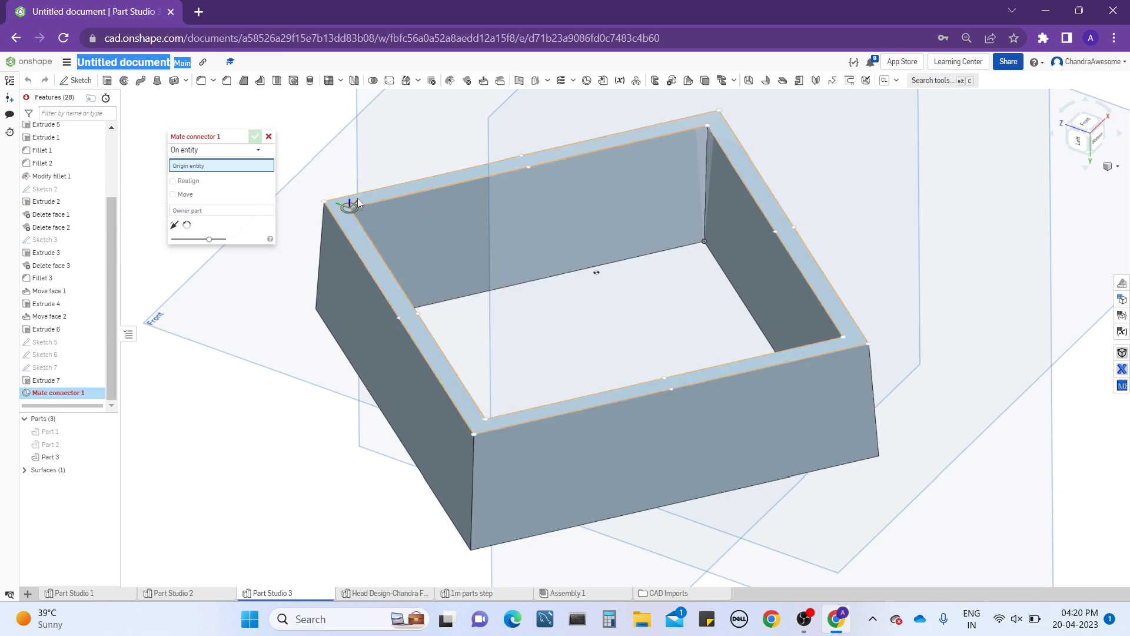
pyautogui.scroll(3, 356, 199)
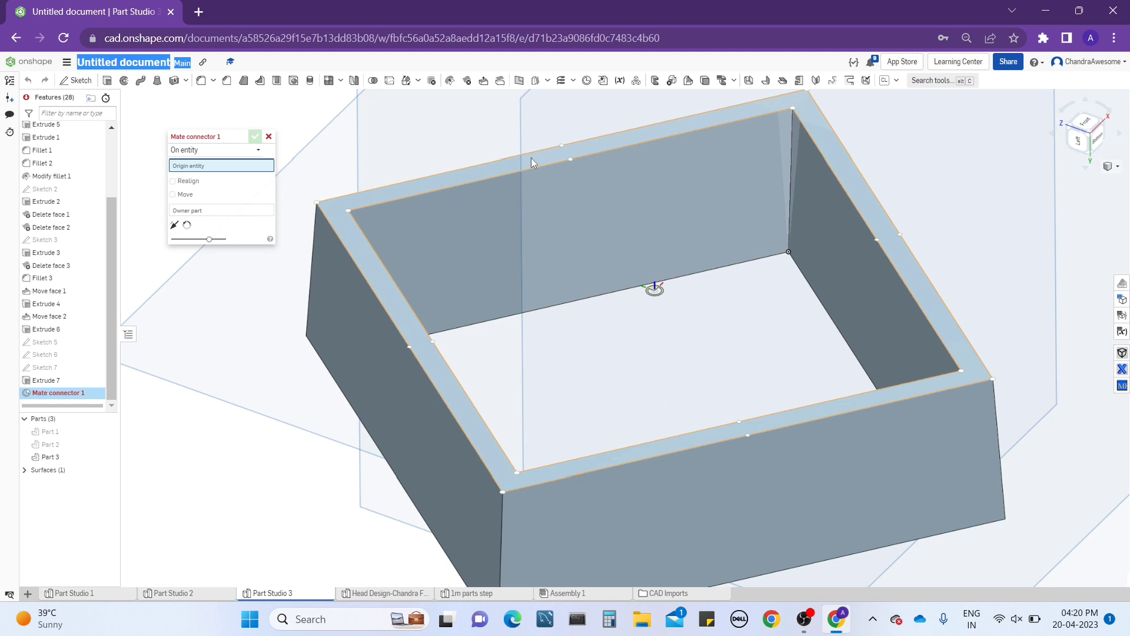
pyautogui.click(348, 222)
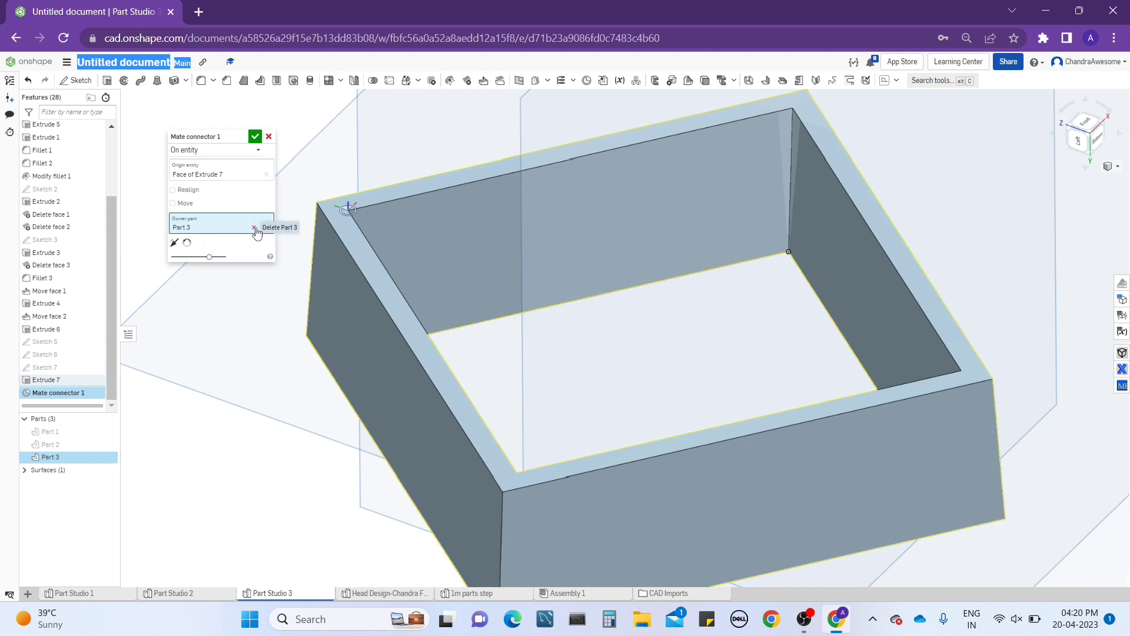
# Clear the mate connector's owner part and assign Part 3 again.
pyautogui.scroll(-3, 408, 290)
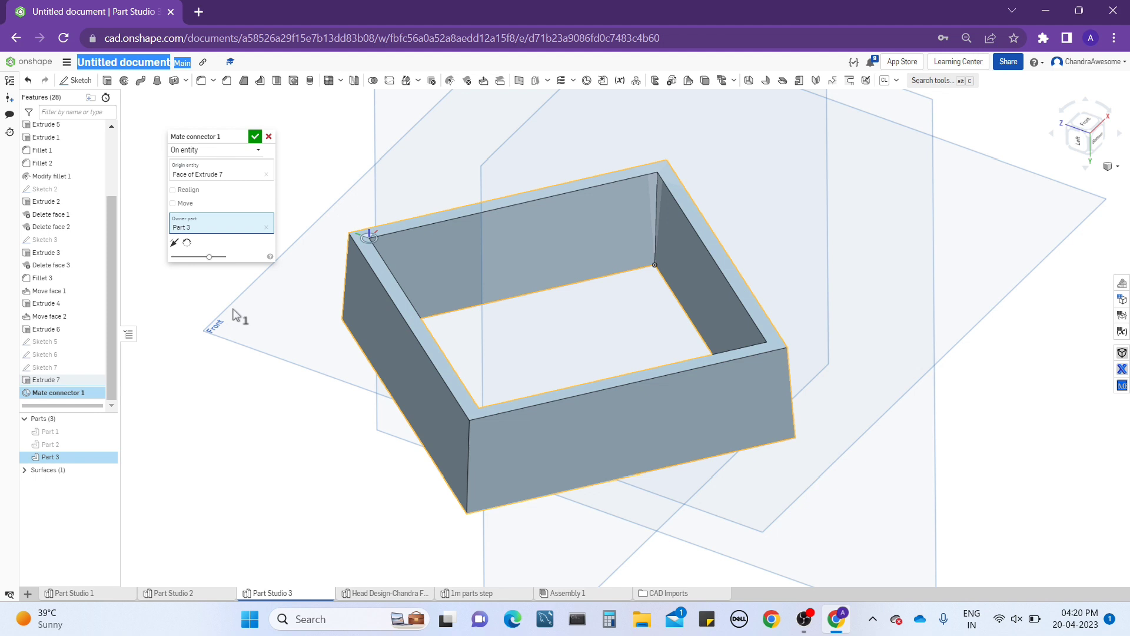
pyautogui.click(252, 229)
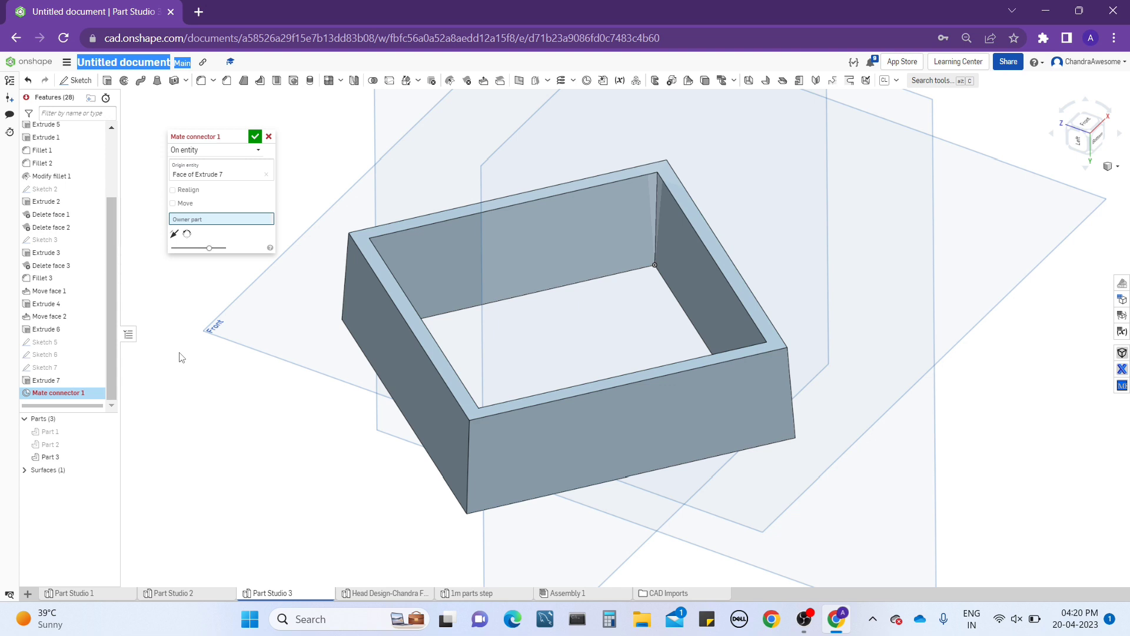
pyautogui.click(366, 280)
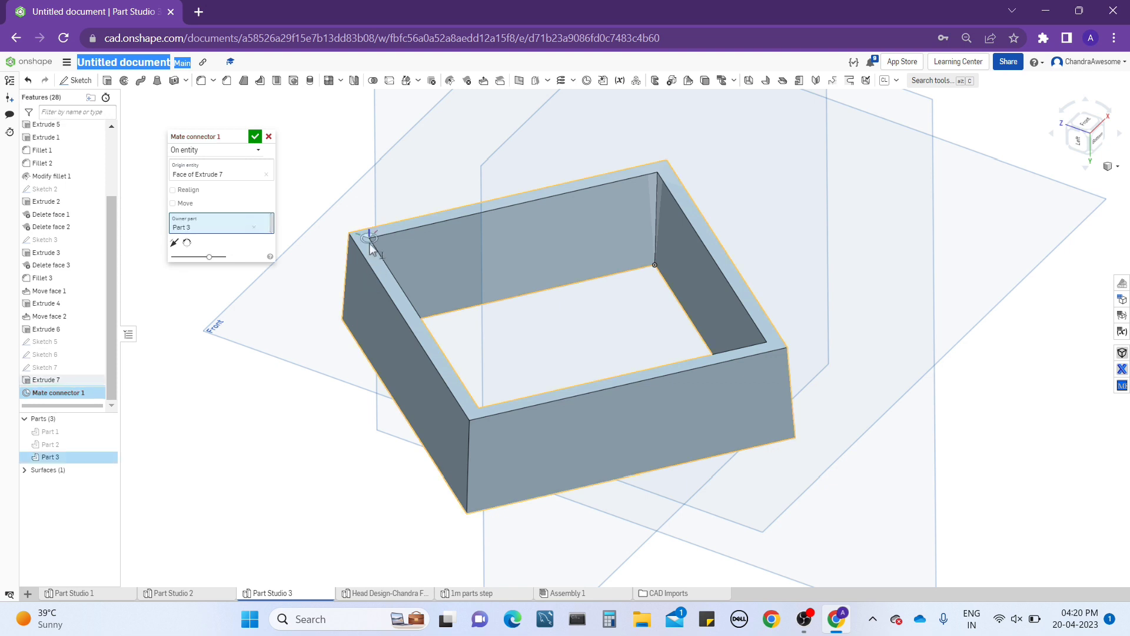
# Try realigning the mate connector using inner edges of the frame as its primary and secondary axes.
pyautogui.scroll(5, 369, 242)
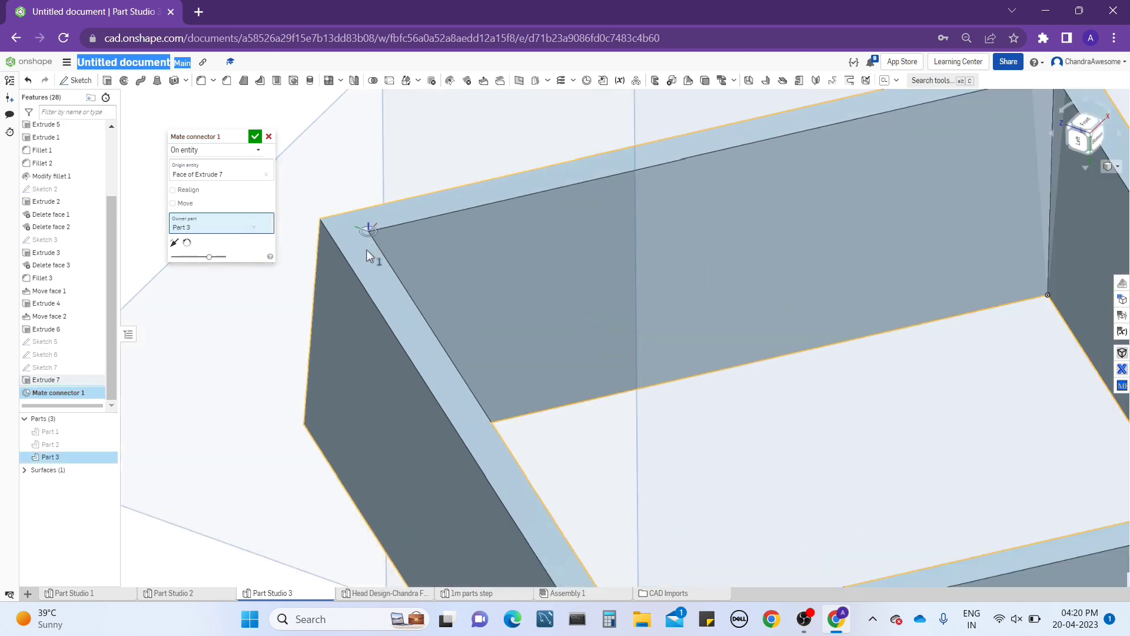
pyautogui.click(193, 194)
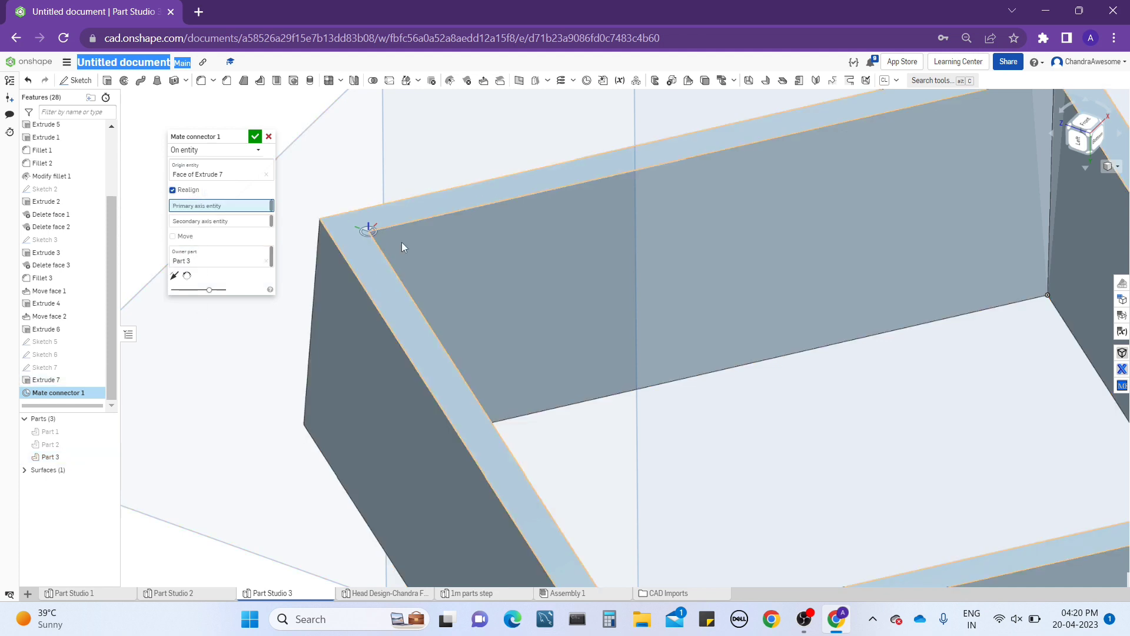
pyautogui.scroll(-3, 411, 225)
pyautogui.scroll(2, 571, 213)
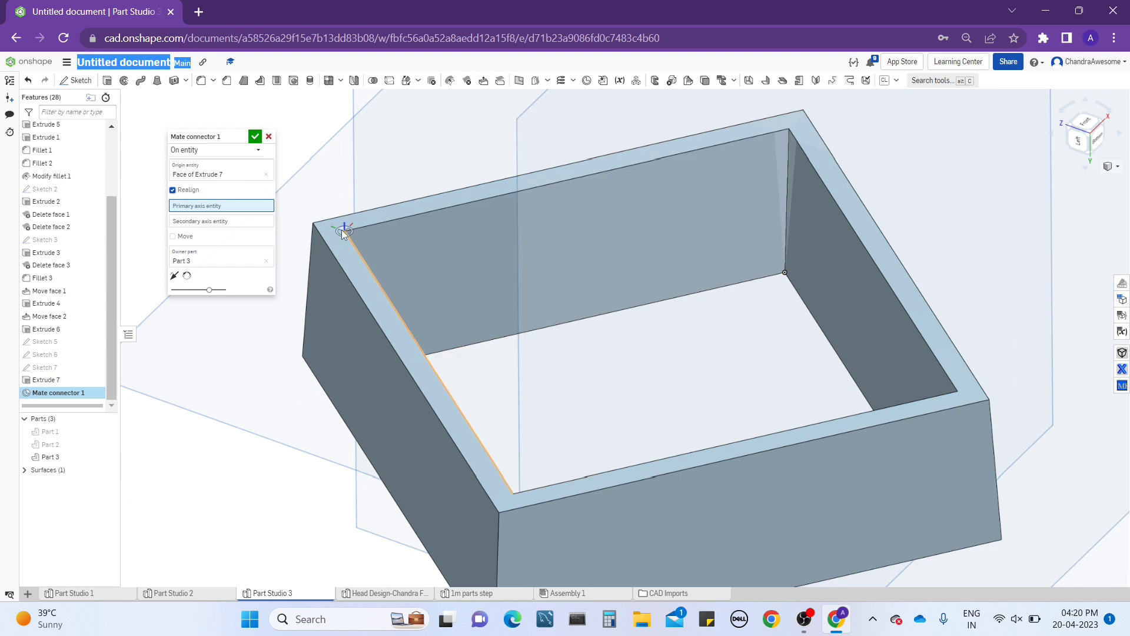
pyautogui.click(604, 172)
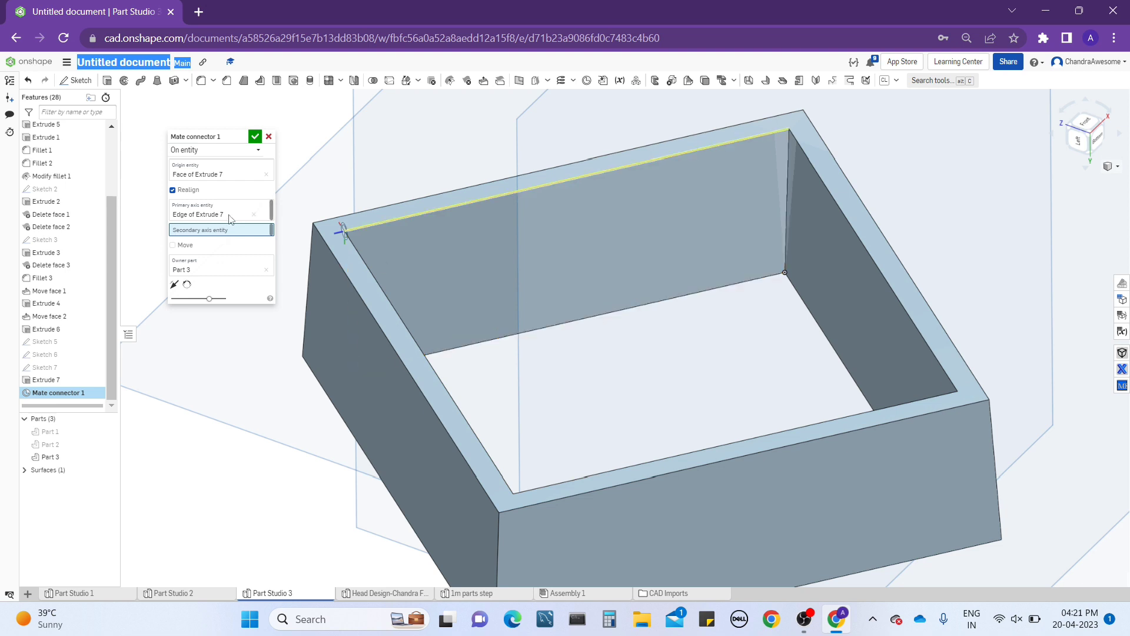
pyautogui.click(264, 215)
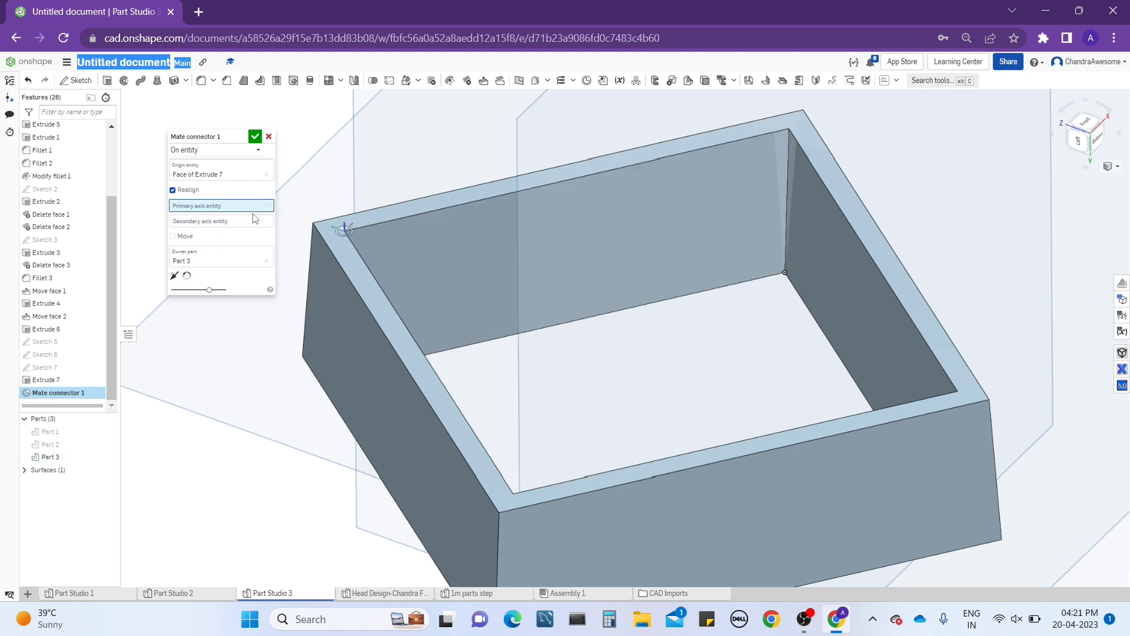
pyautogui.click(419, 217)
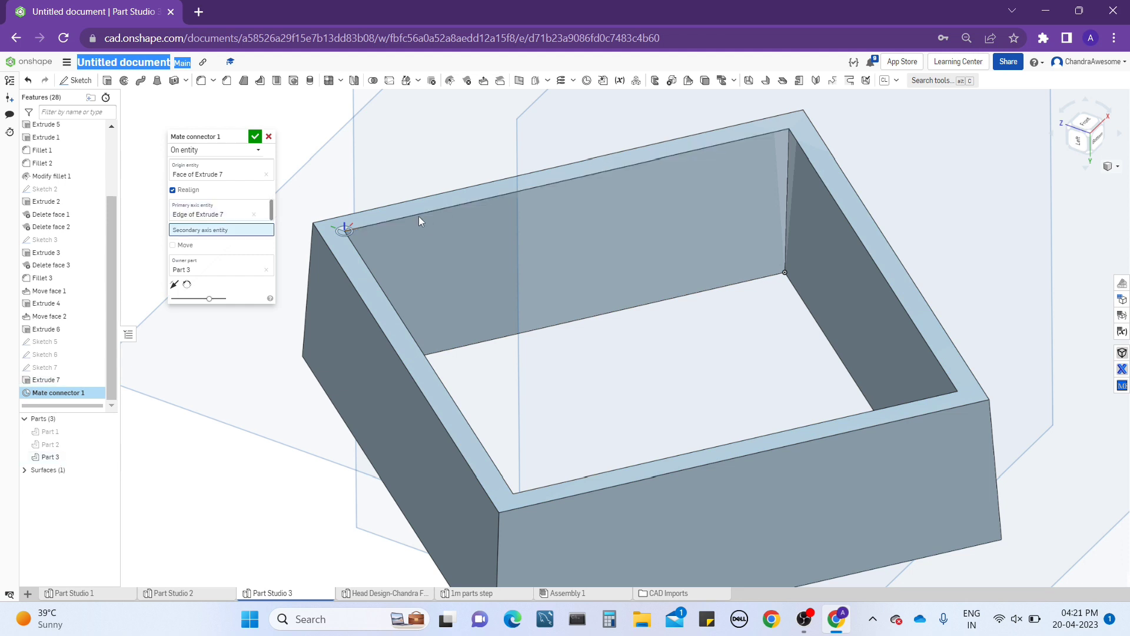
pyautogui.click(615, 312)
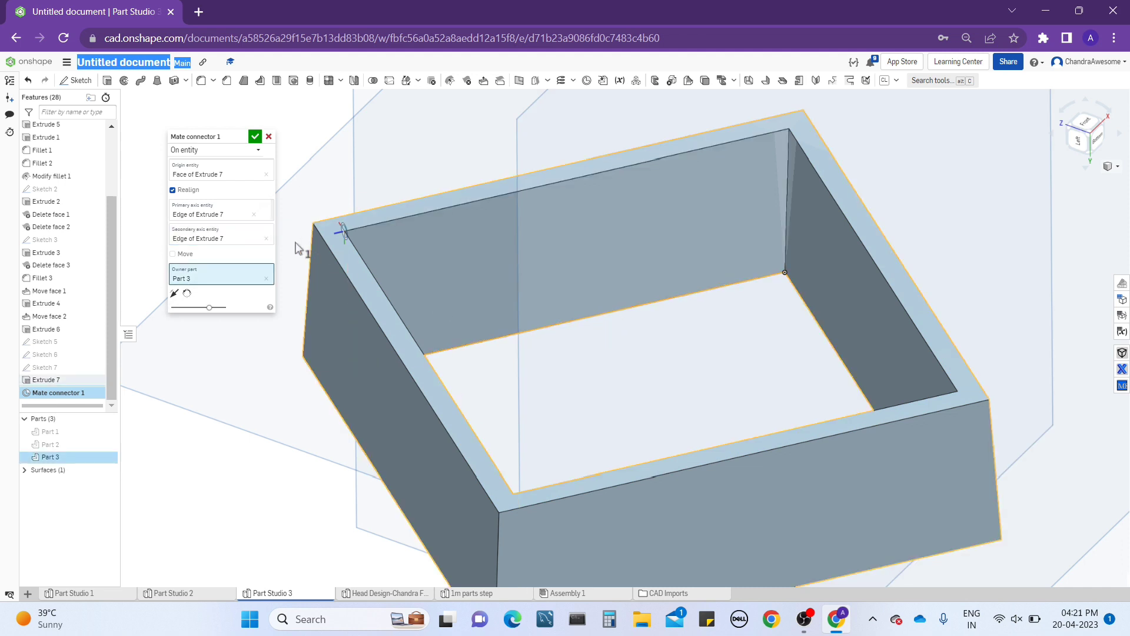
pyautogui.click(254, 238)
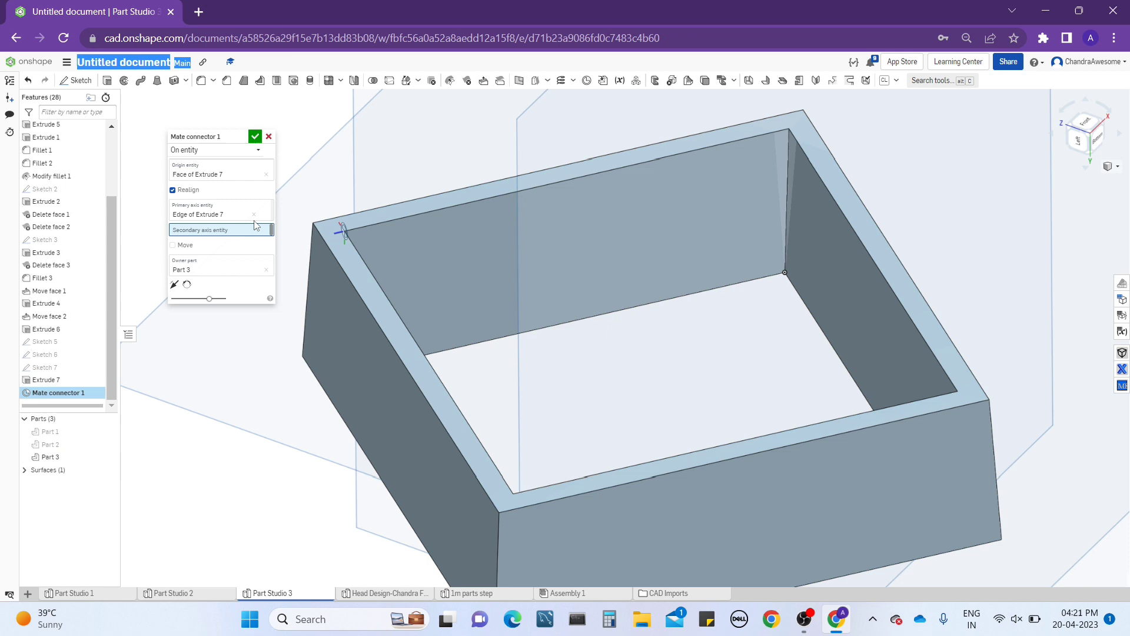
pyautogui.click(253, 215)
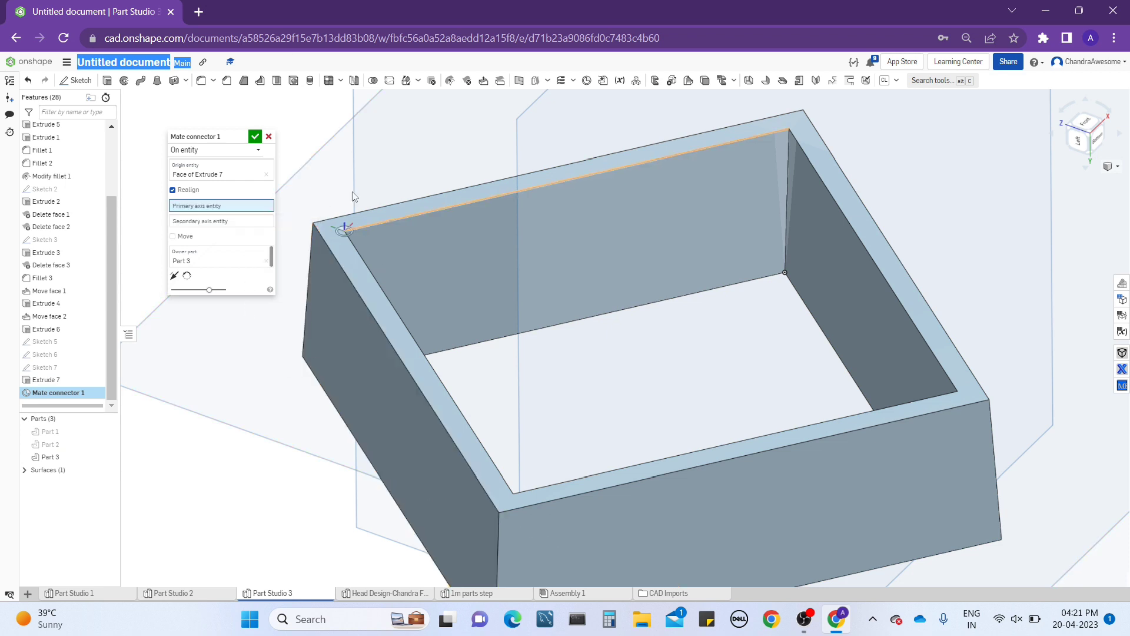
pyautogui.click(192, 190)
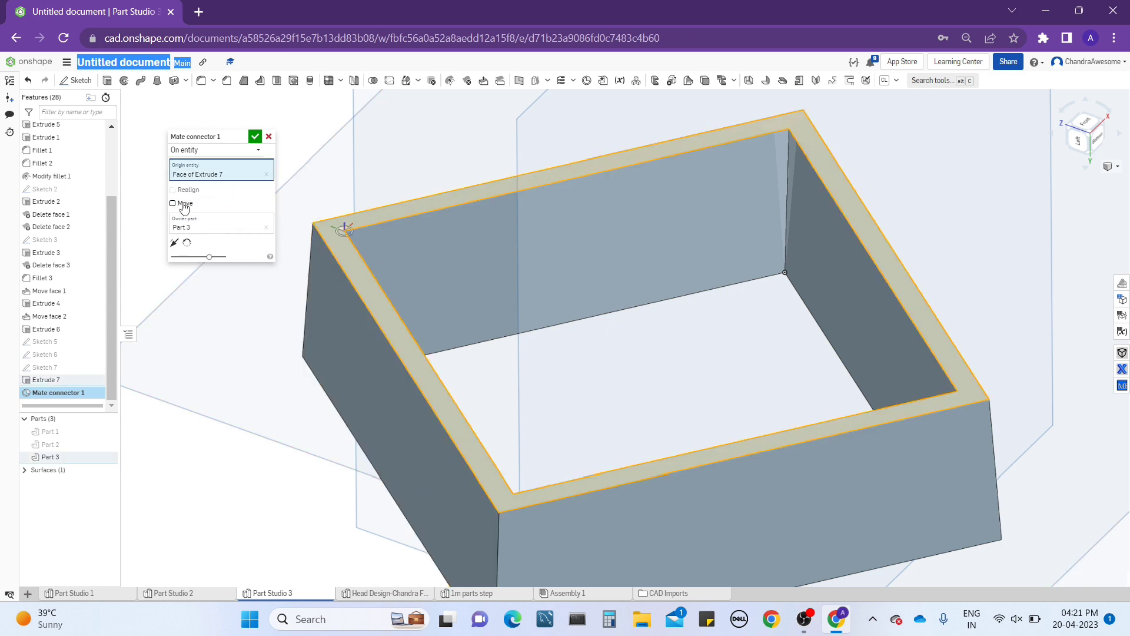
# Enable Move for the mate connector with a Z offset of 1.2 in and a 6-degree rotation about Z.
pyautogui.click(183, 203)
pyautogui.click(240, 241)
pyautogui.write('1')
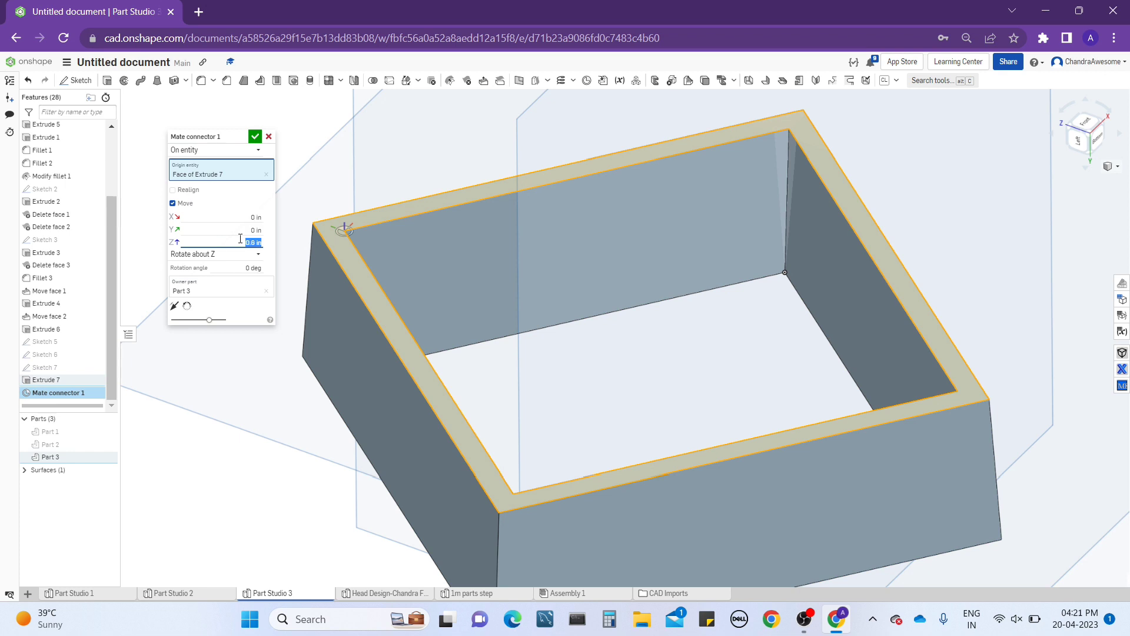
pyautogui.press('Return')
pyautogui.write('1.2')
pyautogui.press('Tab')
pyautogui.write('6')
pyautogui.press('Return')
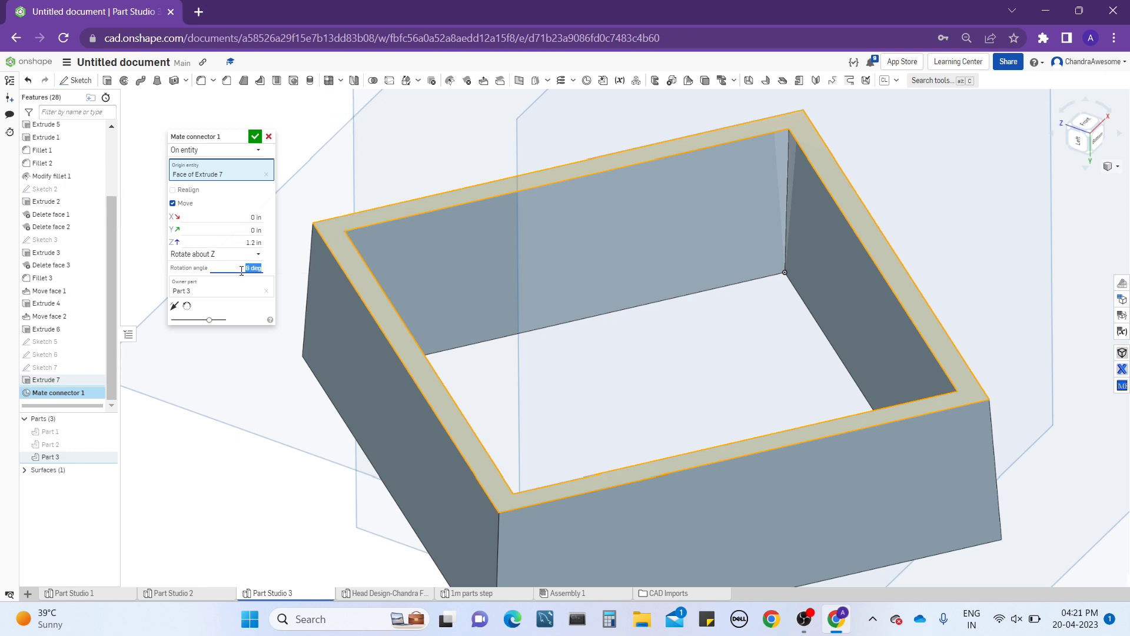
# Change the mate connector's rotation to be about the X axis and set the rotation angle to 16 degrees.
pyautogui.scroll(-5, 523, 225)
pyautogui.click(236, 255)
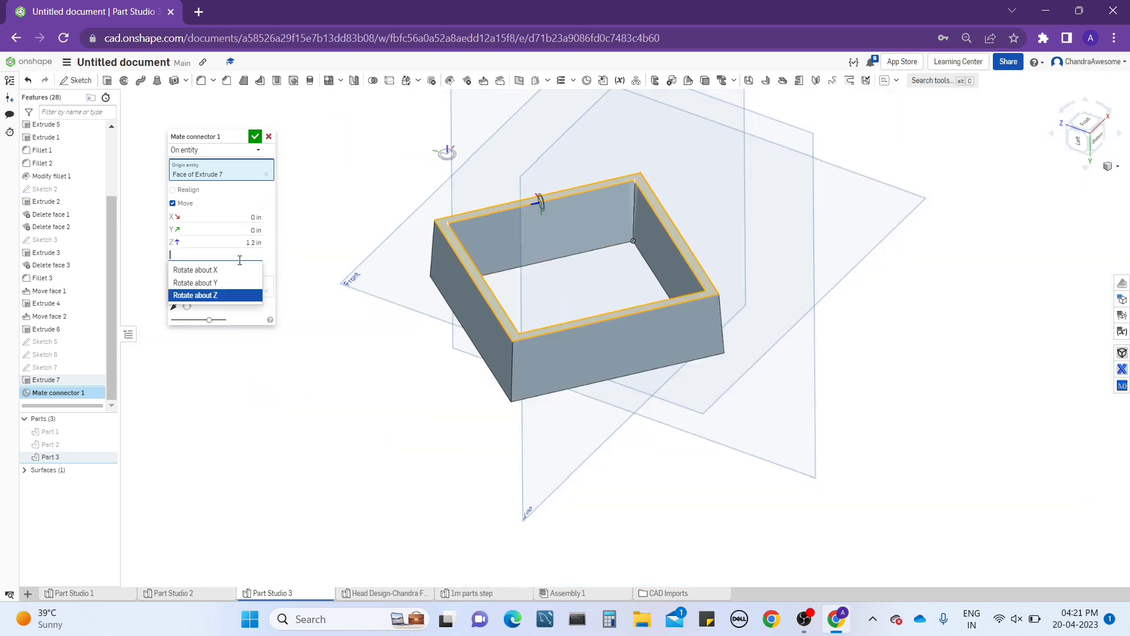
pyautogui.click(238, 271)
pyautogui.click(239, 269)
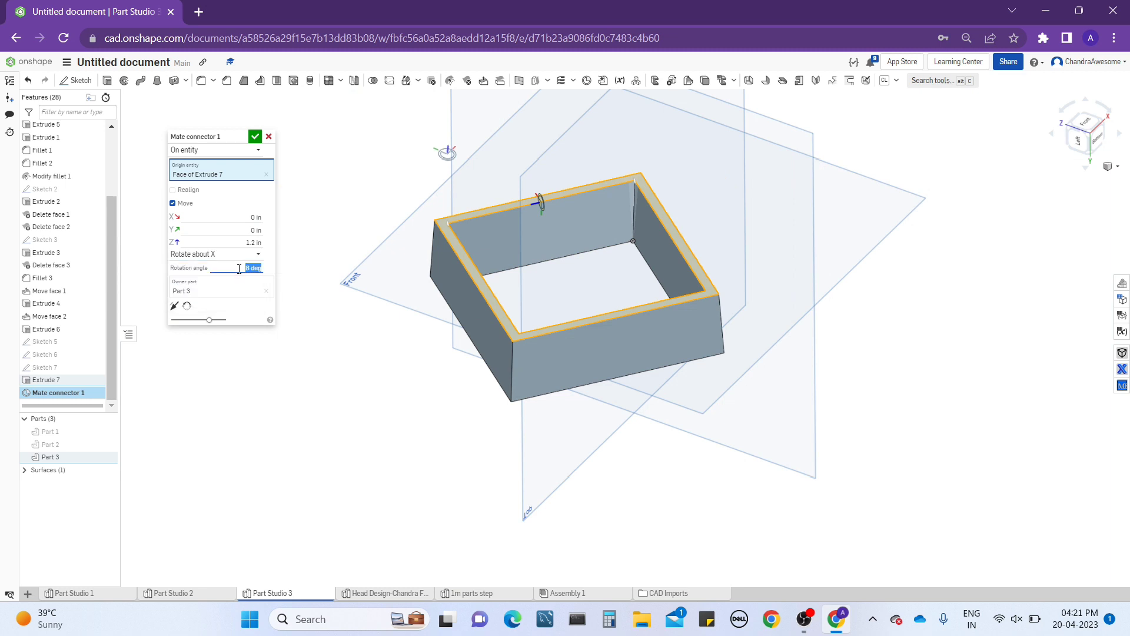
pyautogui.scroll(2, 497, 214)
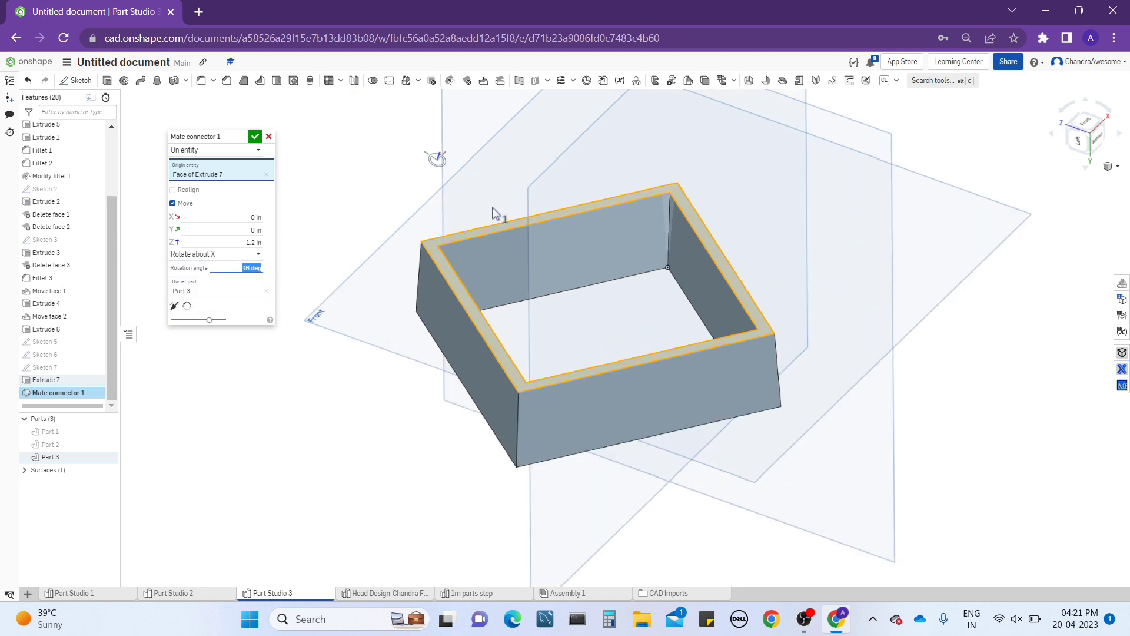
pyautogui.moveTo(496, 214); pyautogui.dragTo(490, 268, button='middle')
pyautogui.press('Return')
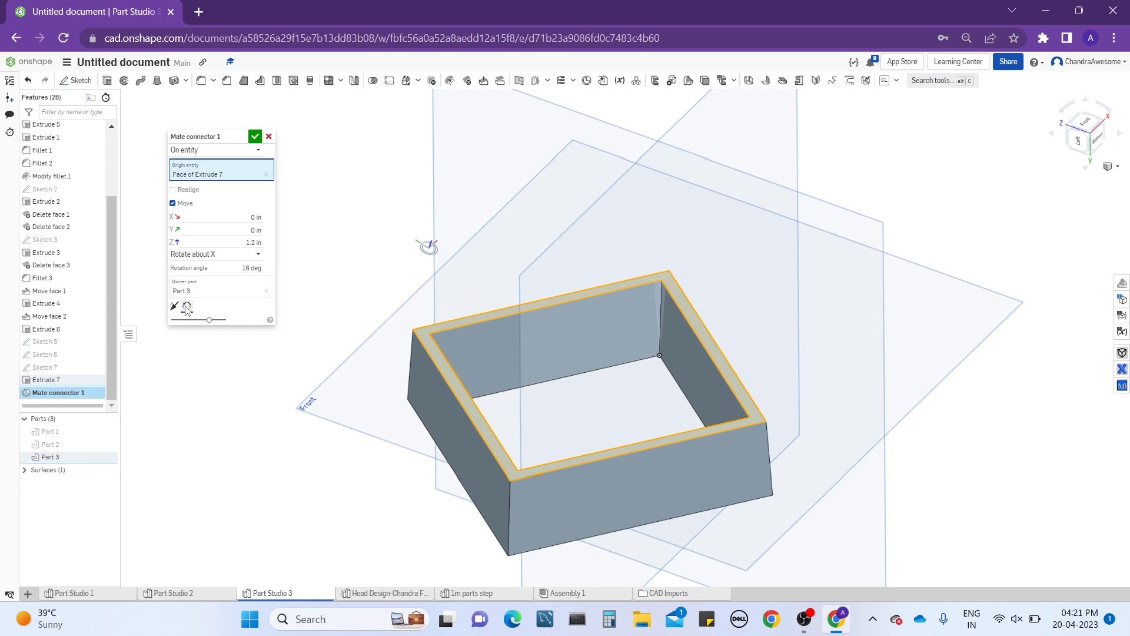
# Reorient the mate connector's secondary axis, flip its primary axis, and accept the feature.
pyautogui.click(186, 307)
pyautogui.click(174, 306)
pyautogui.click(174, 306)
pyautogui.scroll(5, 432, 259)
pyautogui.scroll(-5, 433, 259)
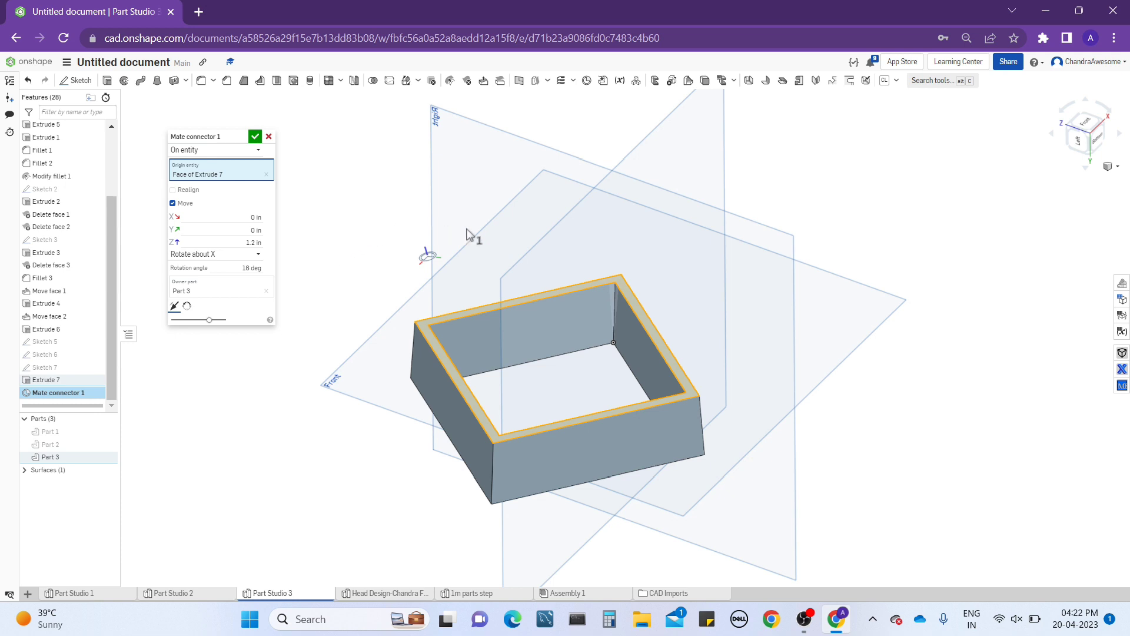
pyautogui.click(255, 136)
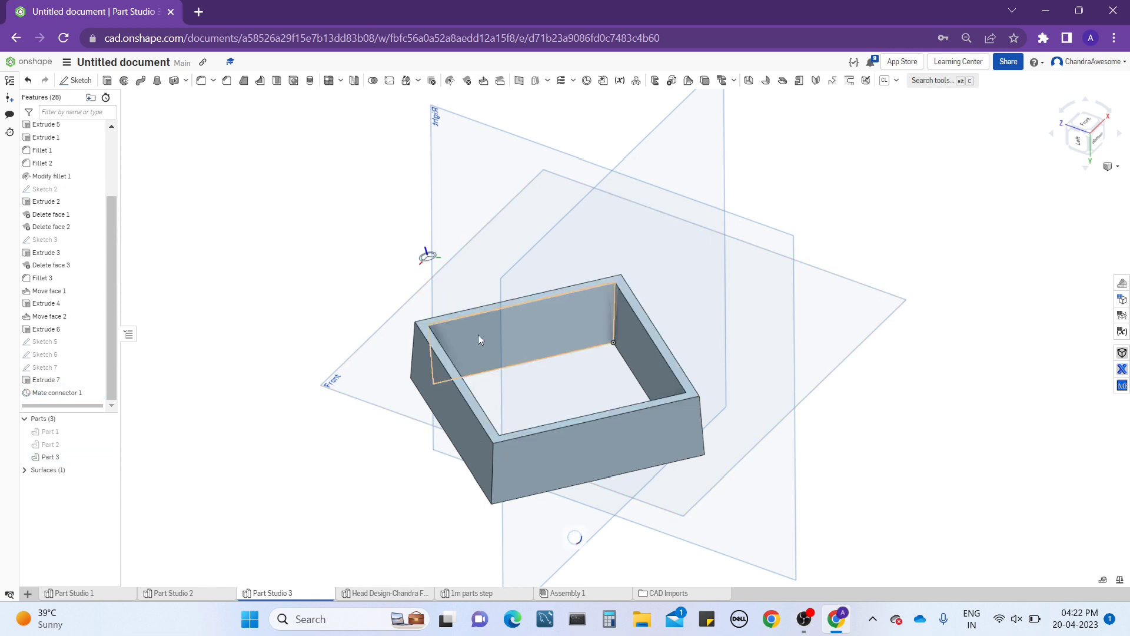
pyautogui.scroll(5, 458, 378)
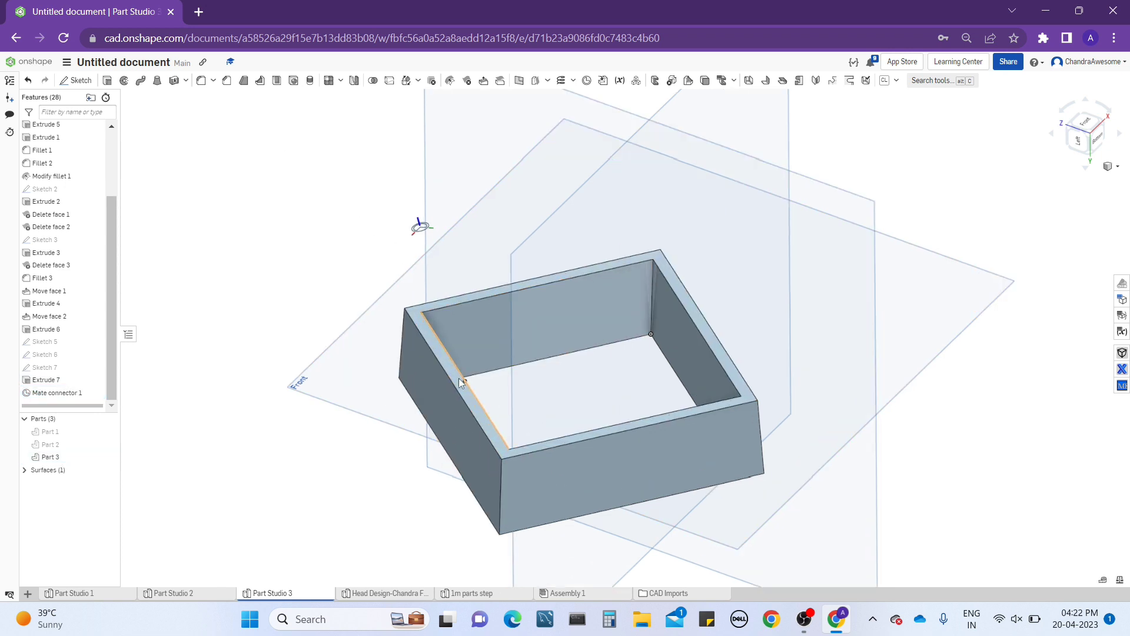
pyautogui.scroll(-3, 458, 378)
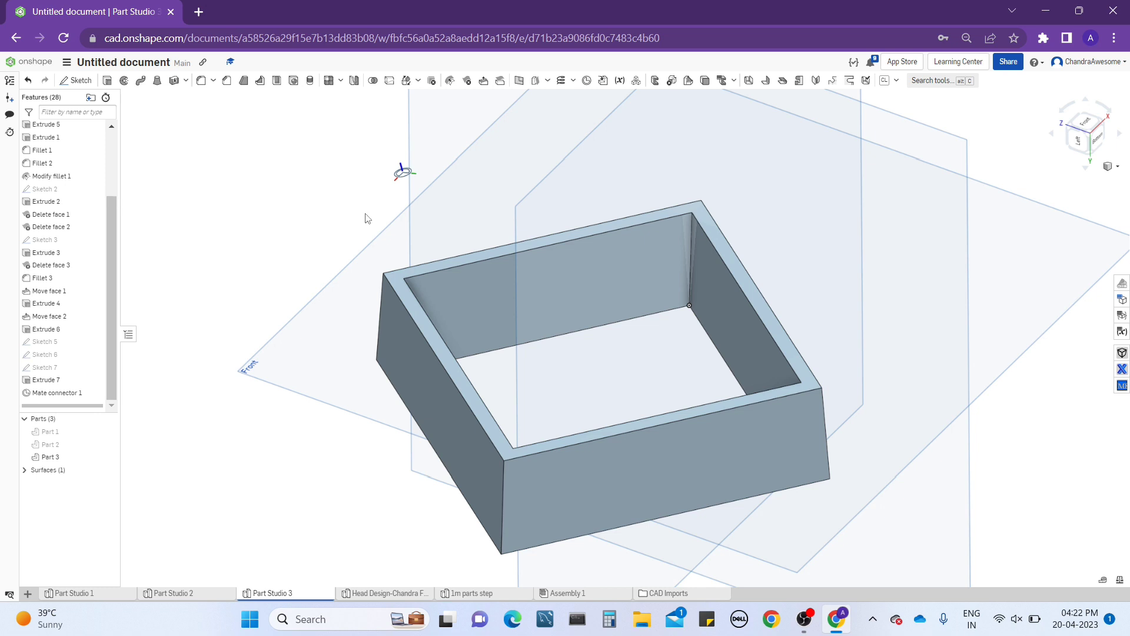
pyautogui.moveTo(364, 217); pyautogui.dragTo(321, 206, button='middle')
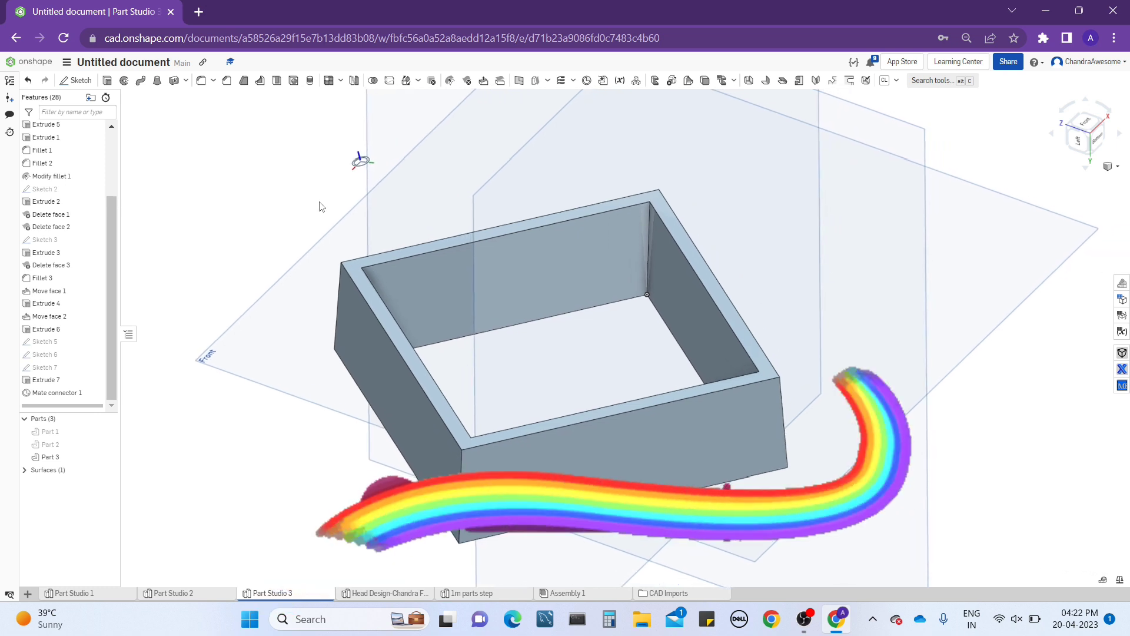